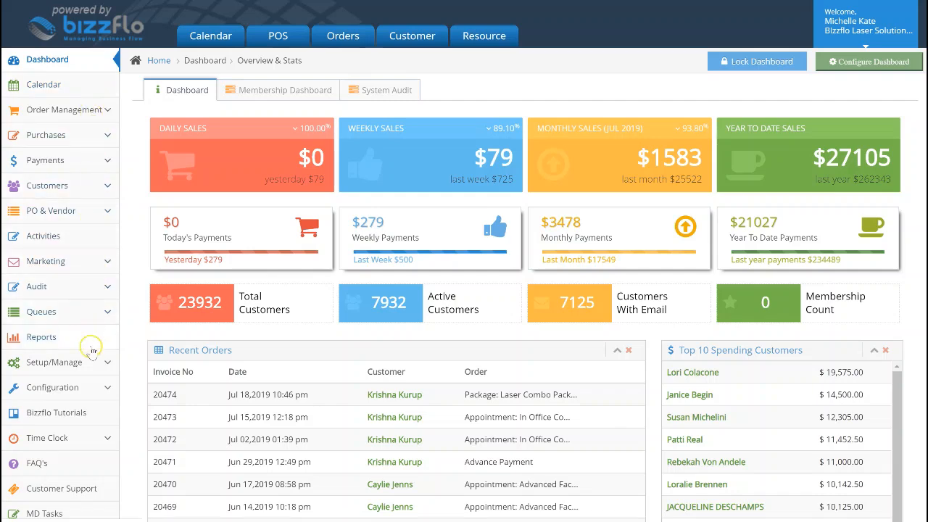
- Go to the packages list in the setup area and start adding a new package instead of copying an existing one
left_click(14, 361)
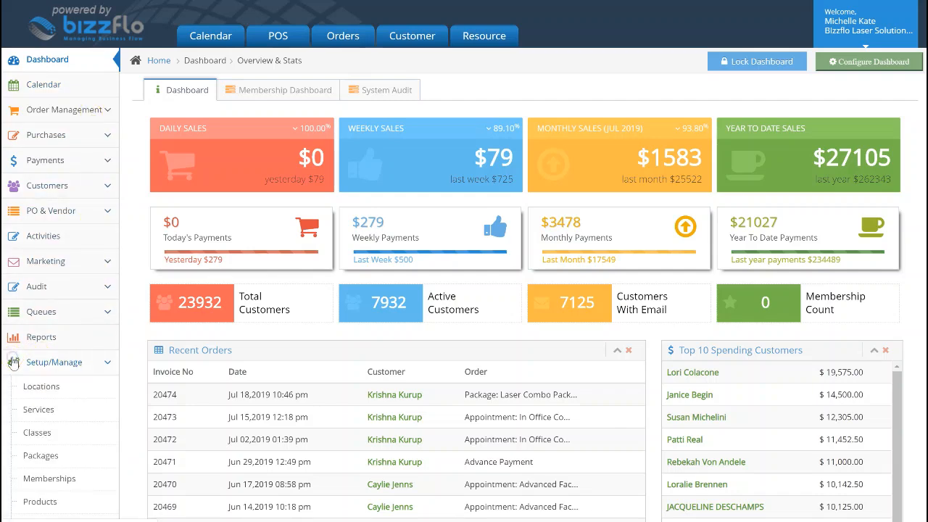
scroll(14, 362, "down", 1)
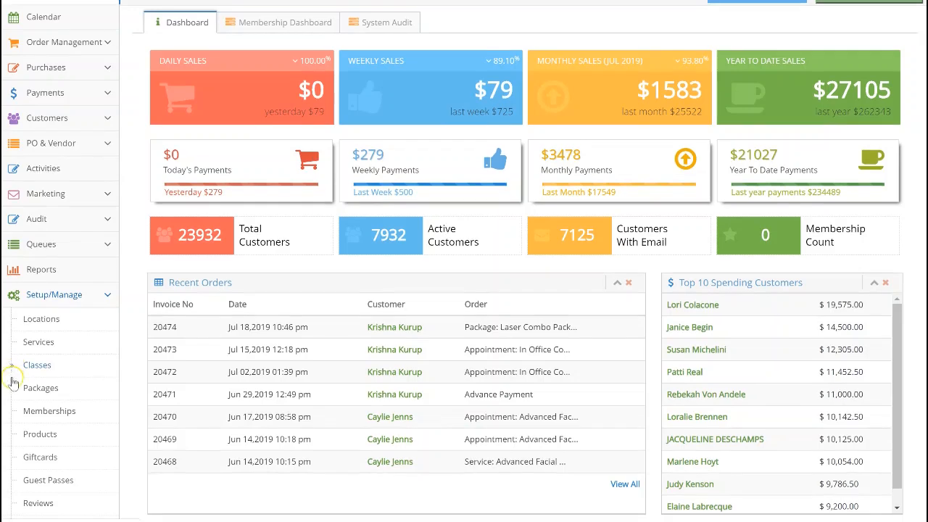
left_click(107, 390)
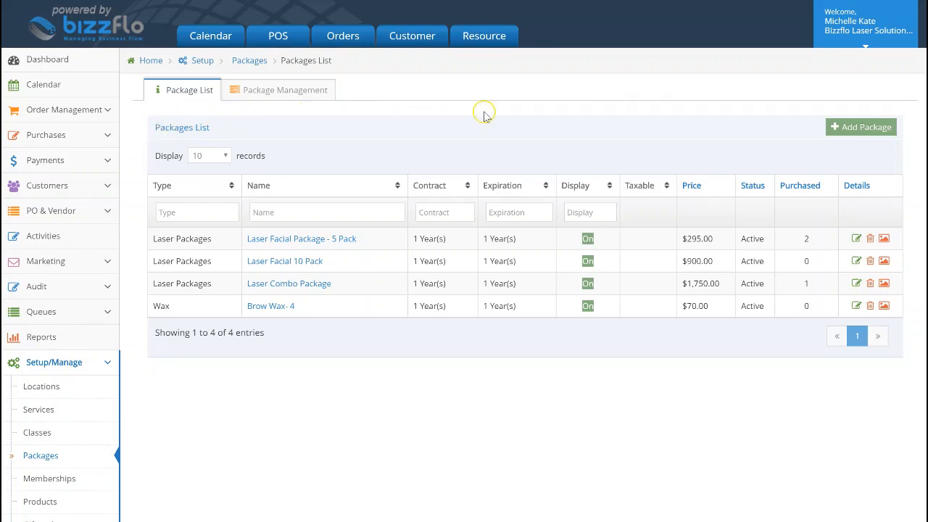
left_click(871, 127)
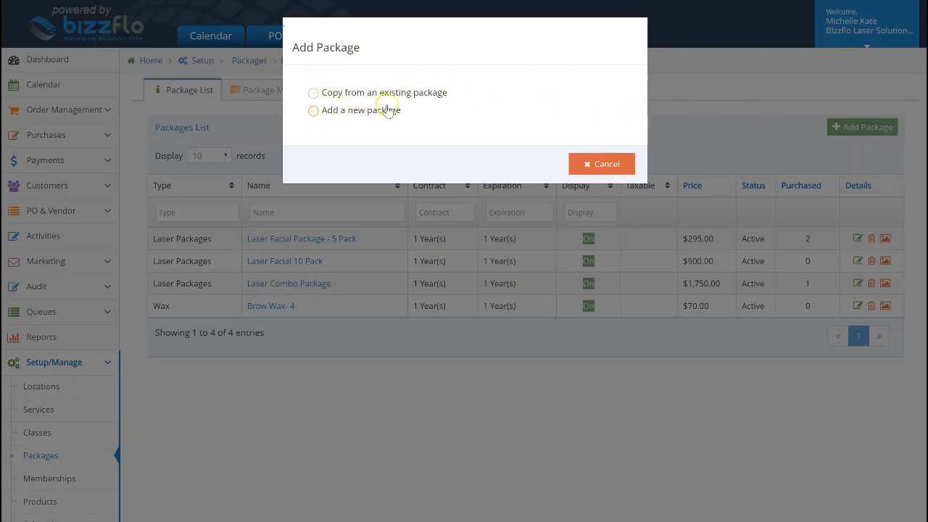
left_click(314, 111)
left_click(516, 163)
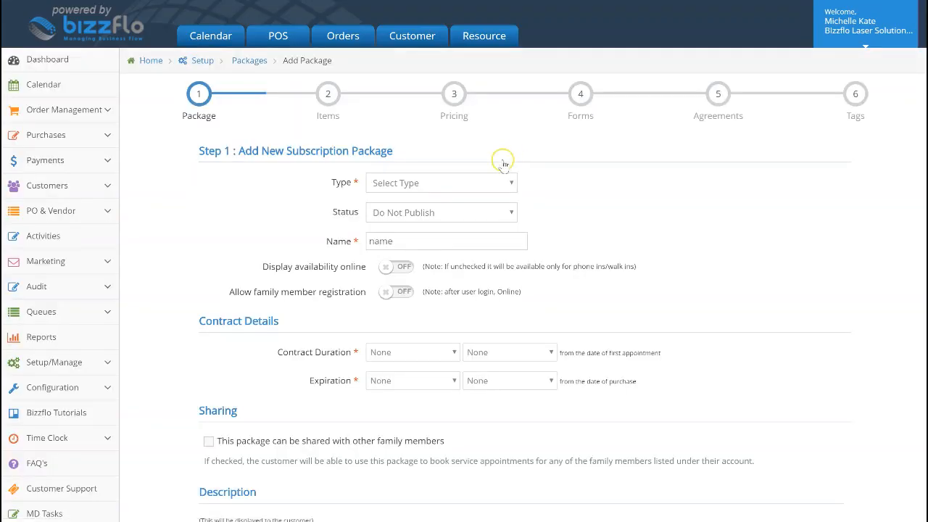
- Set the new package's type to the existing Laser Packages type
left_click(486, 182)
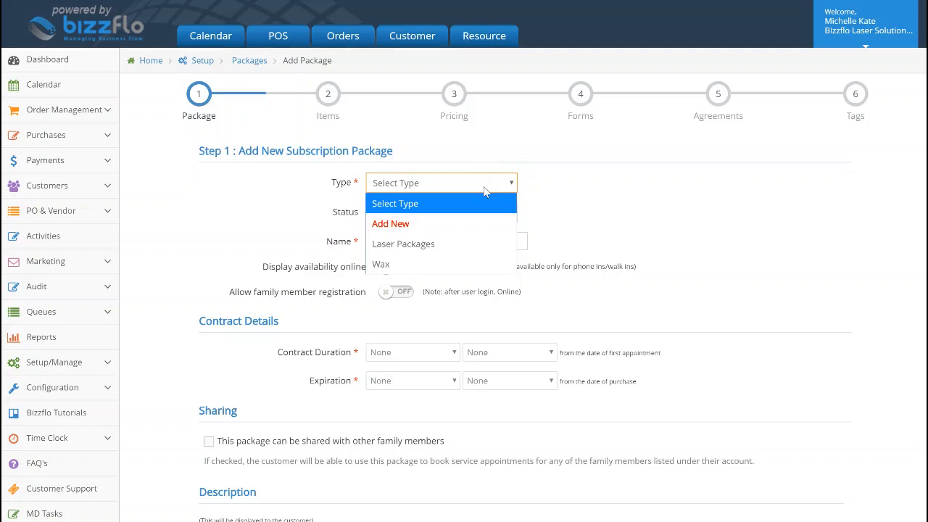
left_click(479, 225)
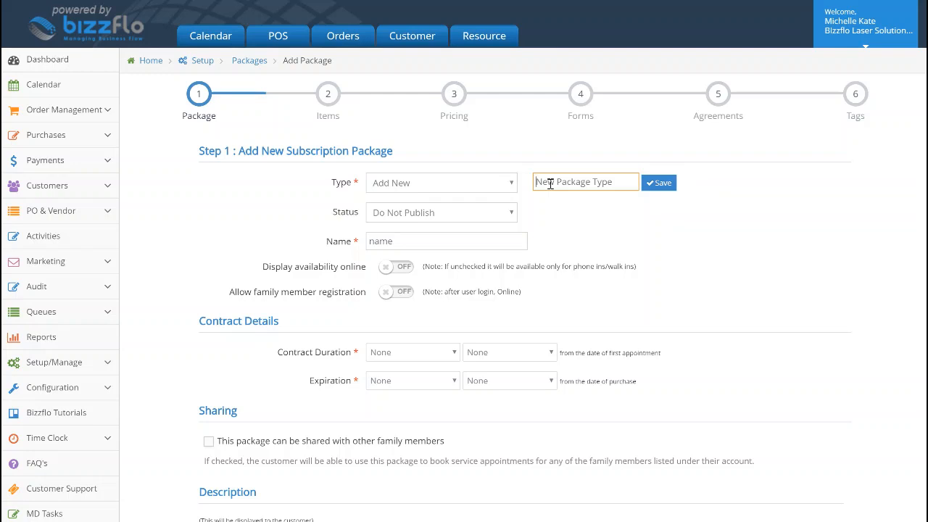
left_click(506, 182)
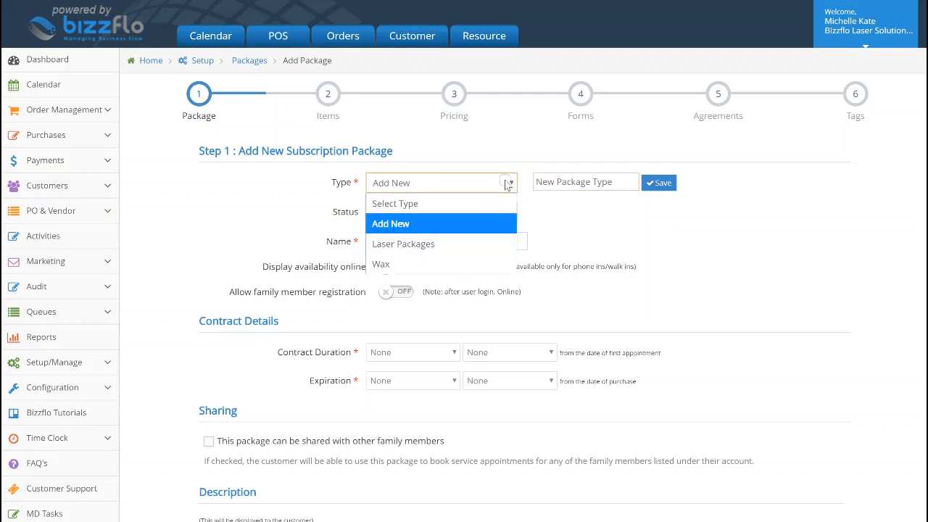
left_click(505, 246)
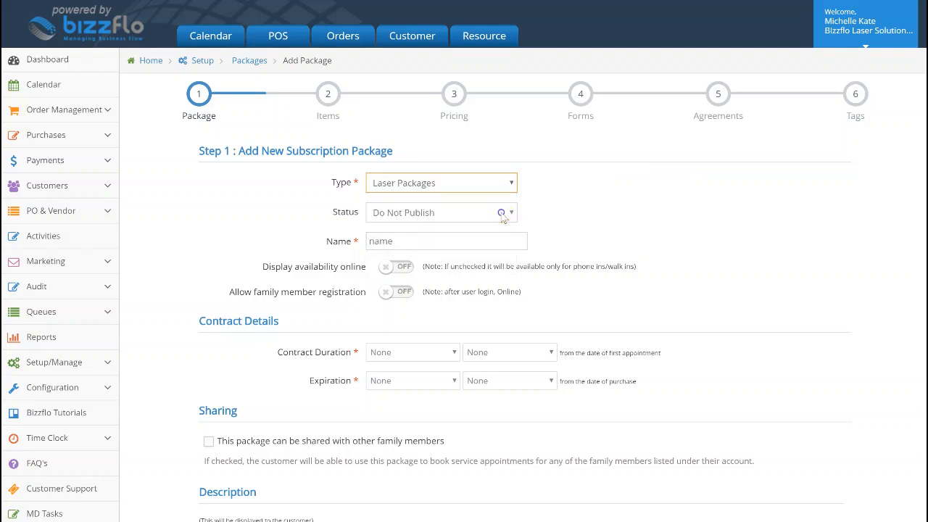
- Set the package status to Active and name it Laser Facial 10 Pack
left_click(502, 213)
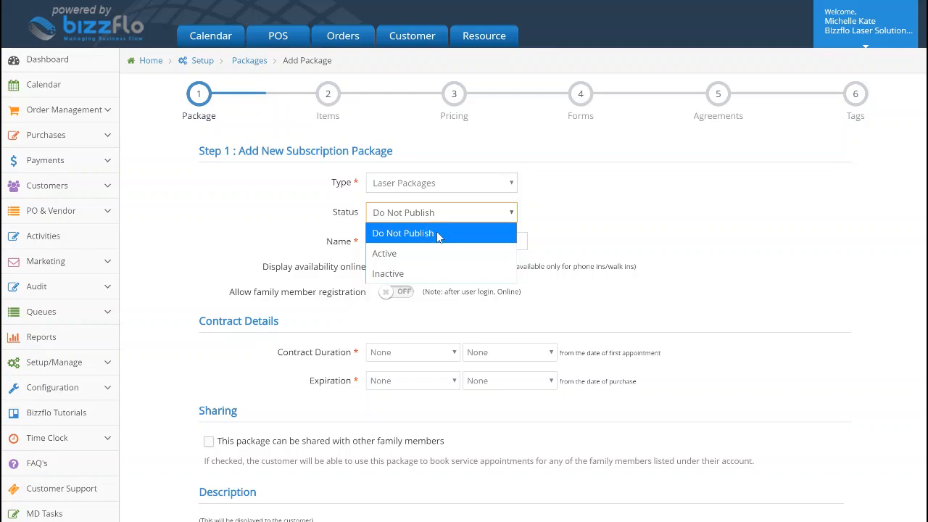
left_click(436, 252)
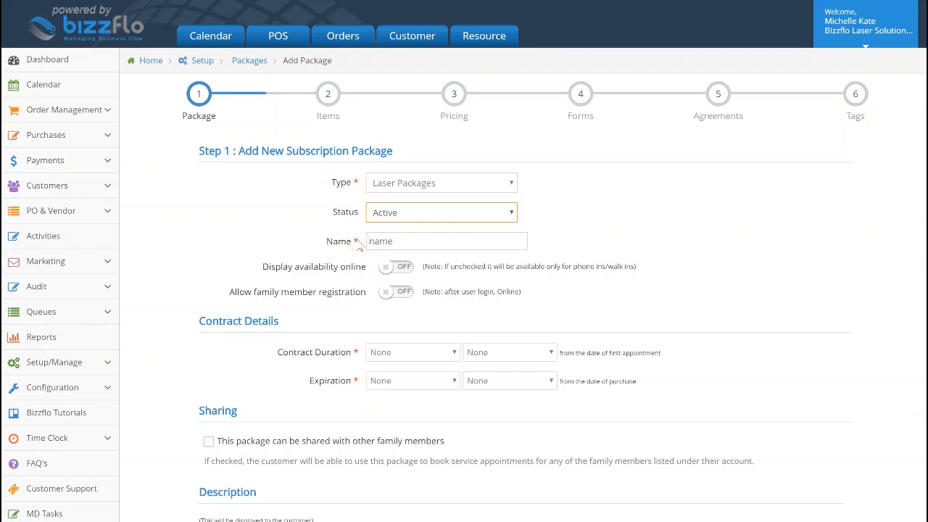
left_click(375, 241)
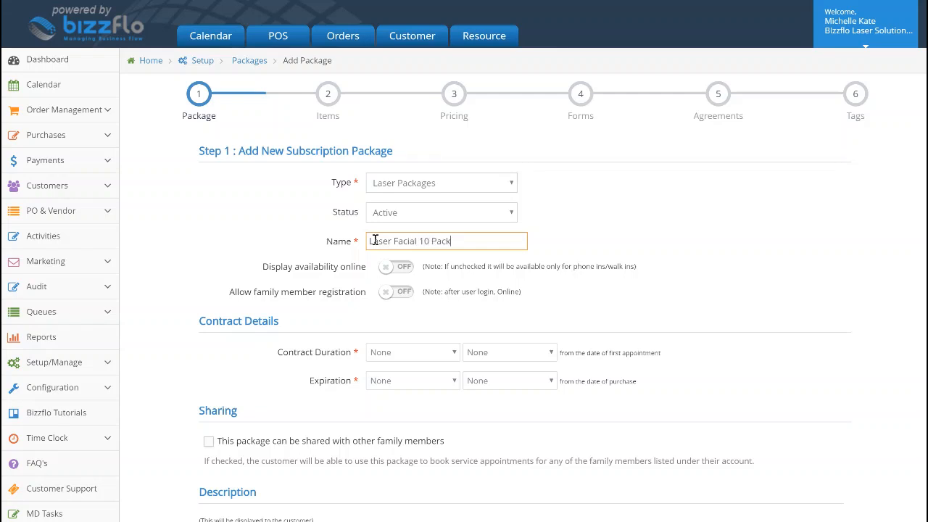
- Turn on family member registration for the package and keep its online availability display off
left_click(378, 268)
left_click(396, 269)
left_click(401, 268)
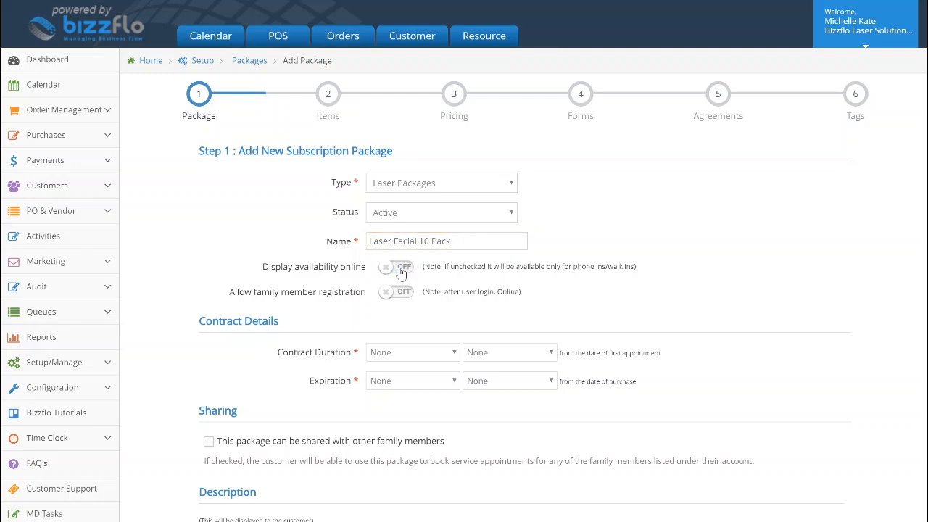
left_click(399, 293)
left_click(398, 295)
left_click(399, 295)
- Set both the contract duration and the expiration of the package to 1 Year(s)
scroll(395, 347, "down", 1)
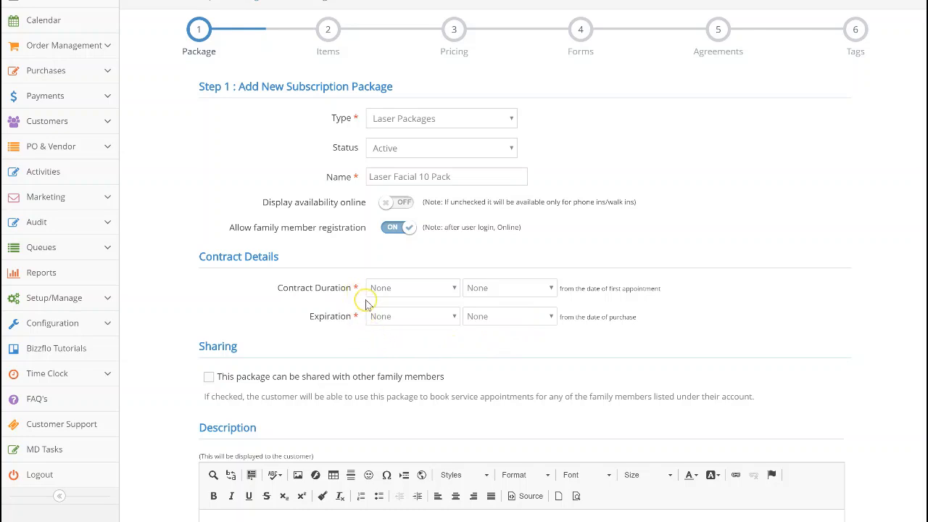
left_click(428, 288)
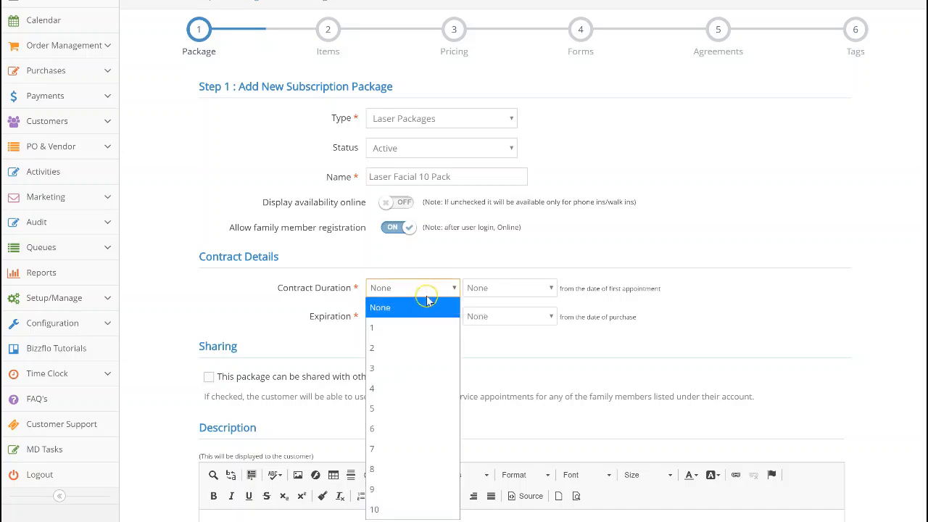
left_click(426, 317)
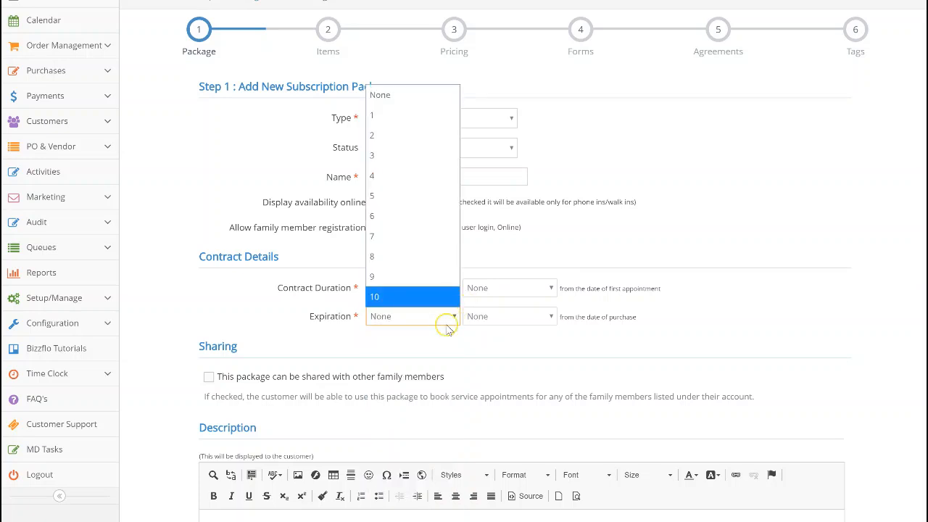
left_click(435, 116)
left_click(482, 287)
left_click(479, 348)
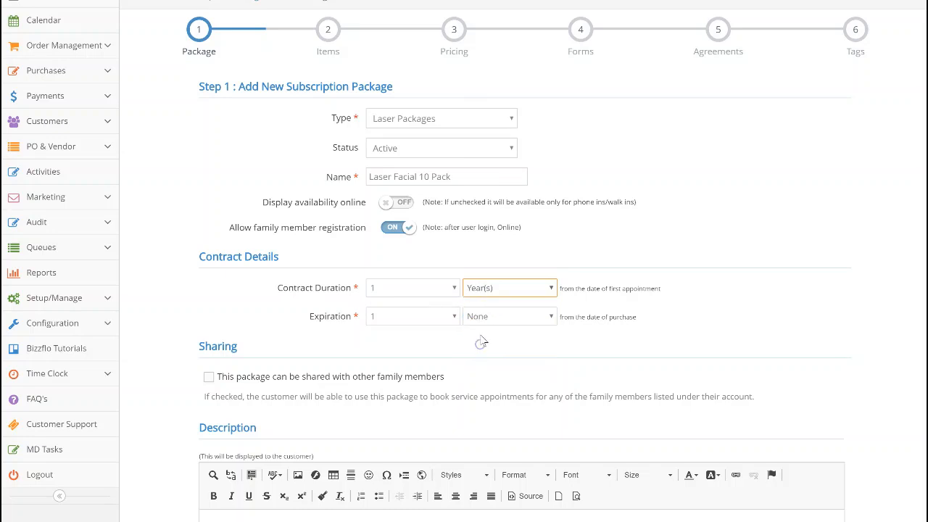
left_click(480, 316)
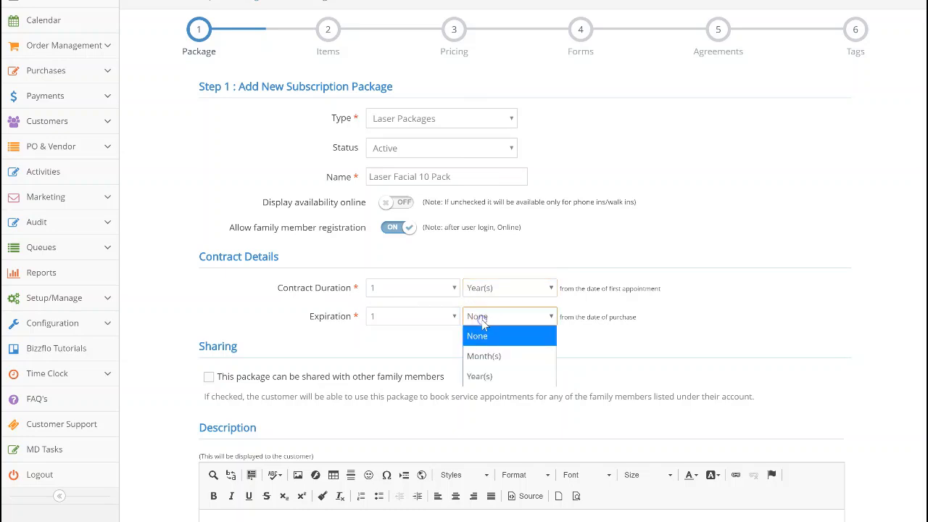
left_click(478, 375)
left_click(405, 347)
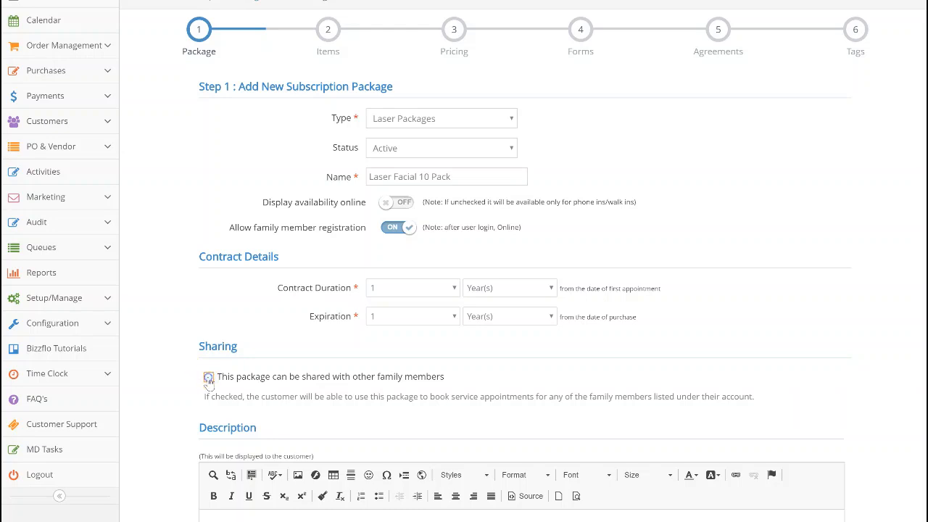
- Allow the package at all available locations: Naperville, Phone Consultation and Schaumuburg, IL
scroll(208, 378, "down", 3)
scroll(208, 377, "down", 3)
scroll(208, 378, "down", 6)
scroll(208, 377, "down", 2)
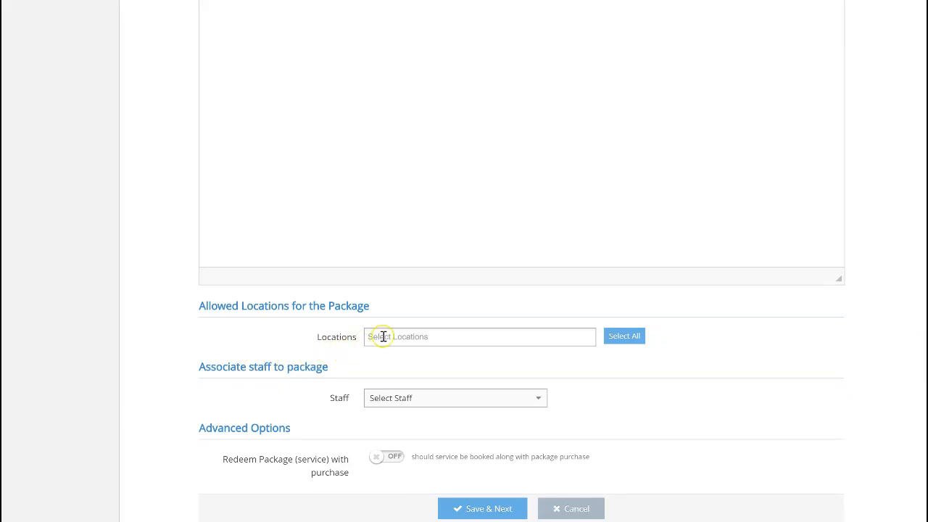
left_click(383, 336)
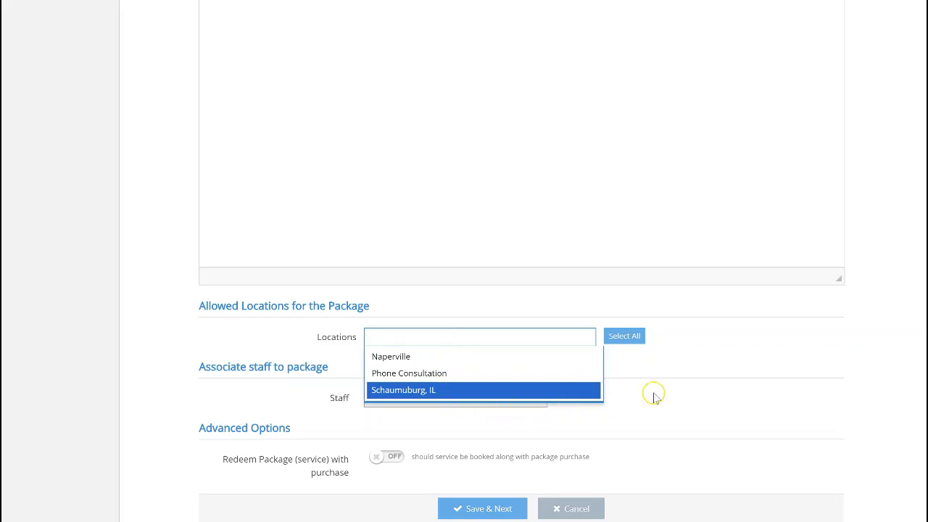
left_click(641, 337)
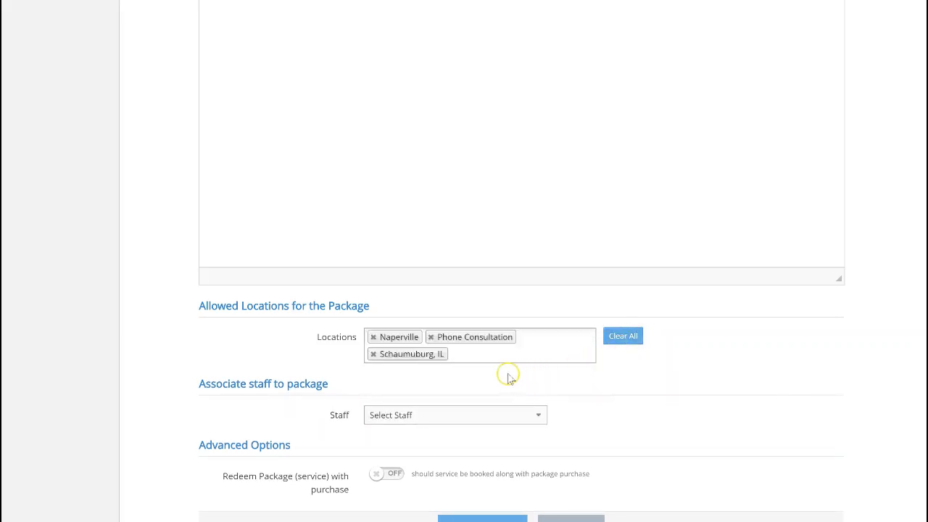
- Look through the staff choices for the package and try the option to redeem its service with purchase
scroll(507, 377, "down", 1)
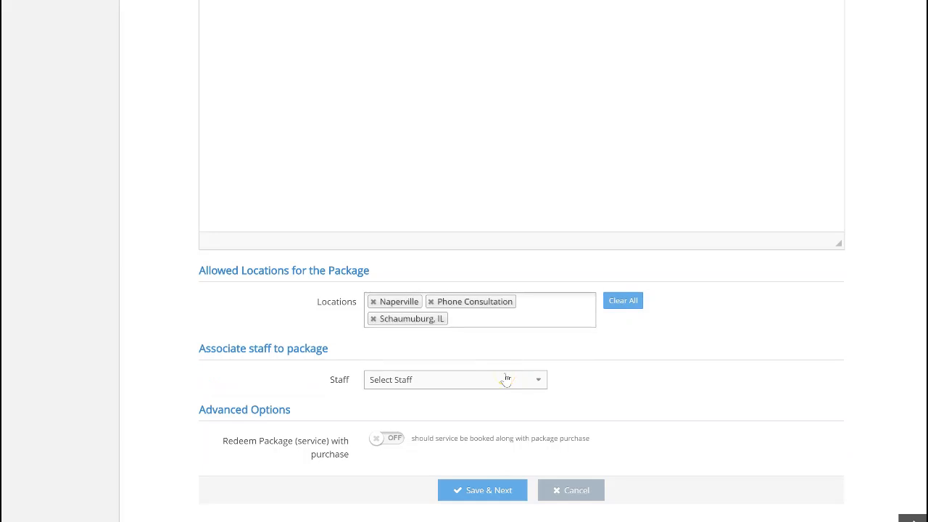
left_click(510, 378)
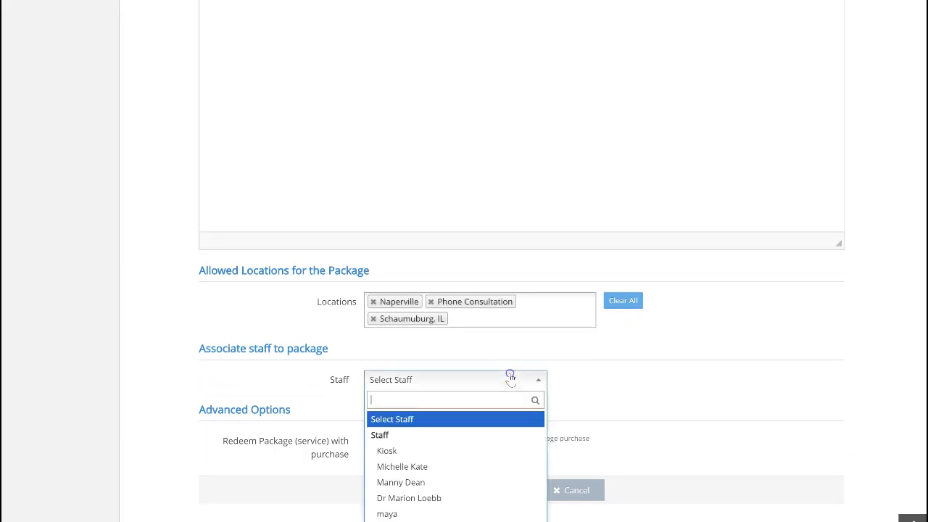
left_click(519, 427)
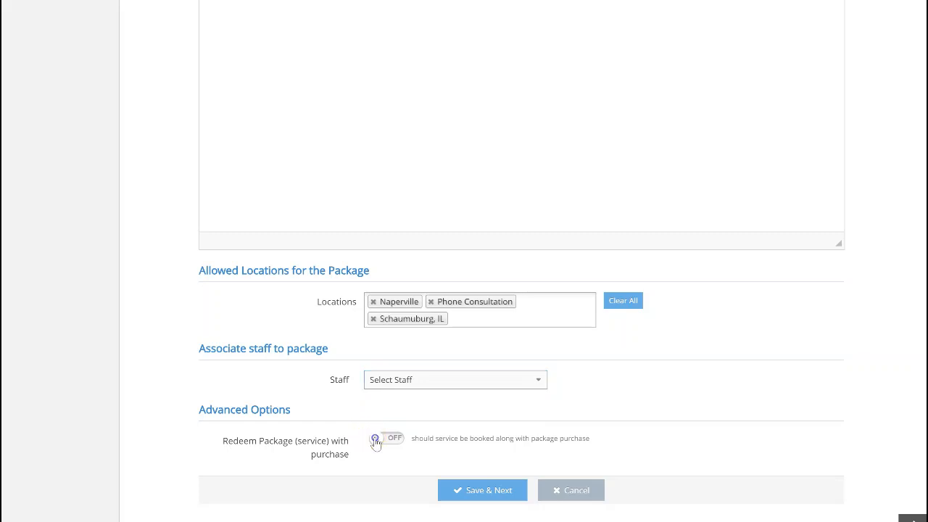
left_click(375, 442)
left_click(376, 441)
left_click(376, 441)
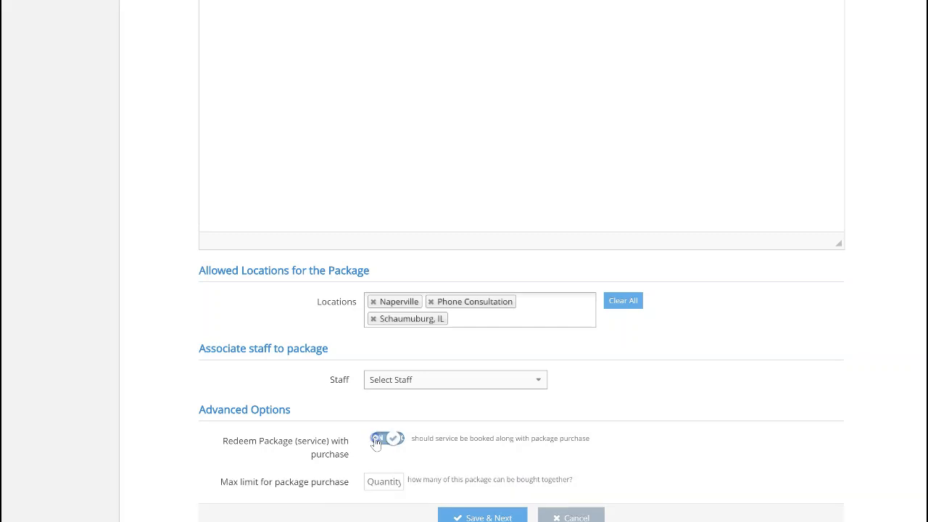
left_click(372, 479)
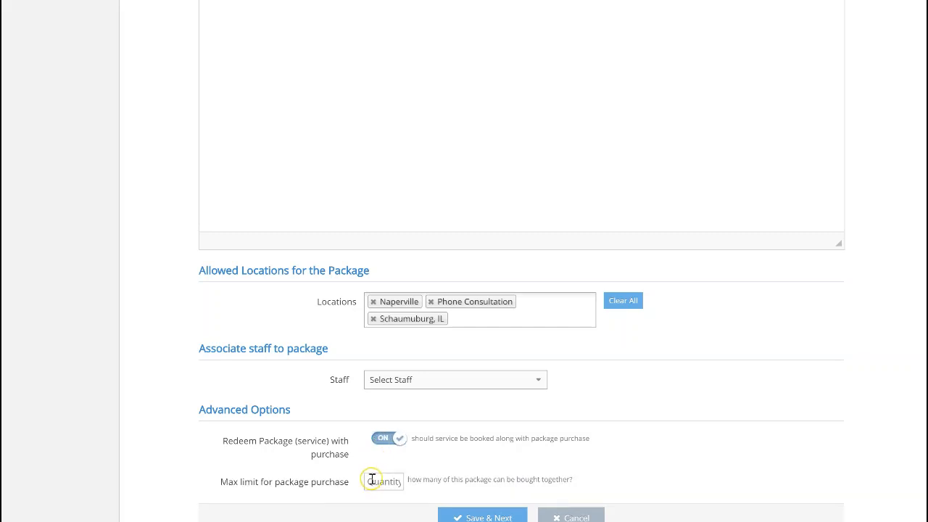
scroll(372, 480, "down", 1)
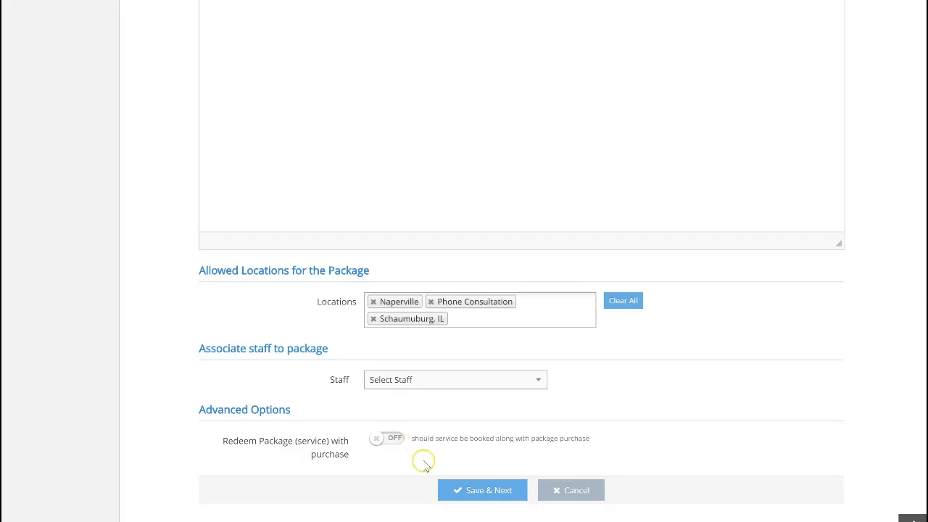
- Save the package details, continue to the items stage, and start adding an item to the package
left_click(447, 491)
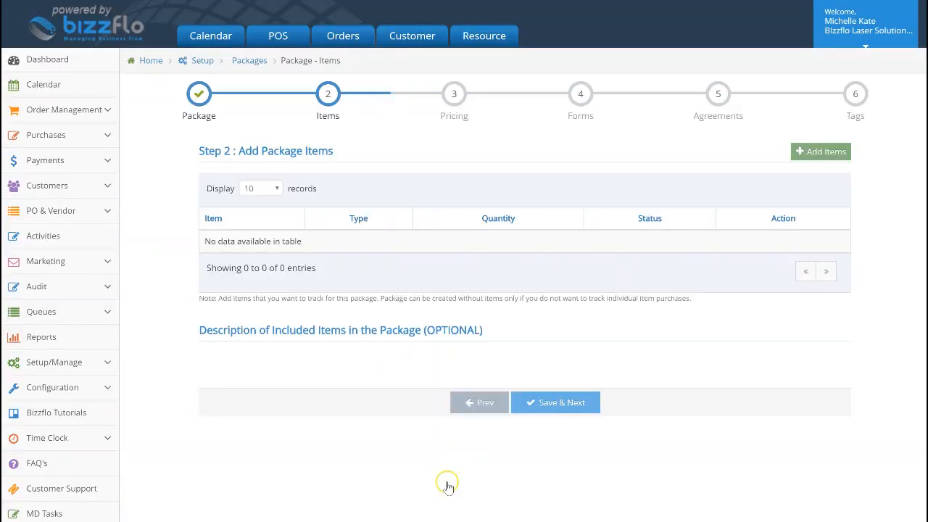
scroll(436, 284, "down", 2)
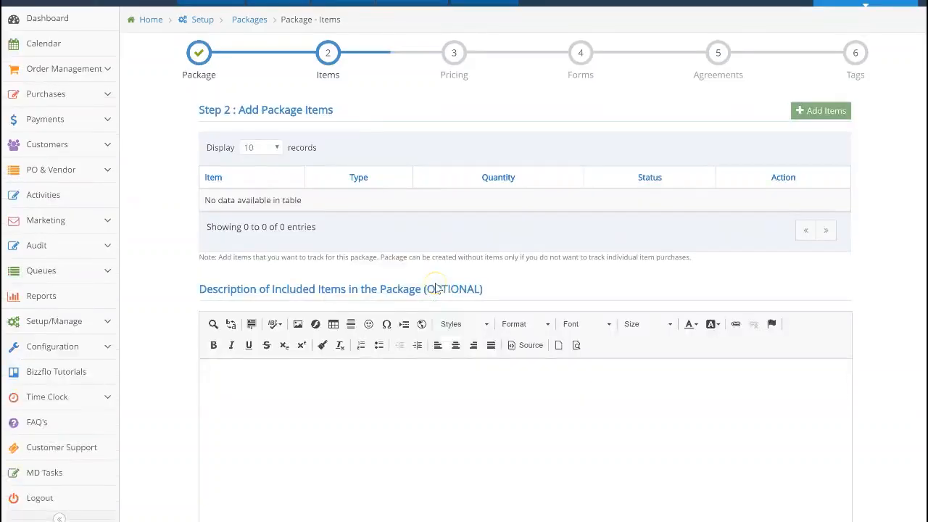
scroll(435, 283, "down", 2)
scroll(435, 283, "up", 3)
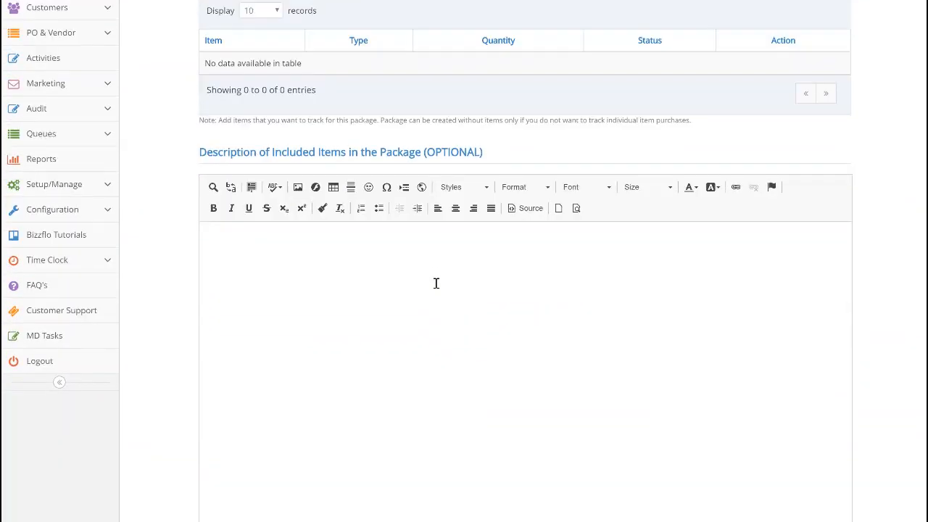
scroll(436, 283, "up", 1)
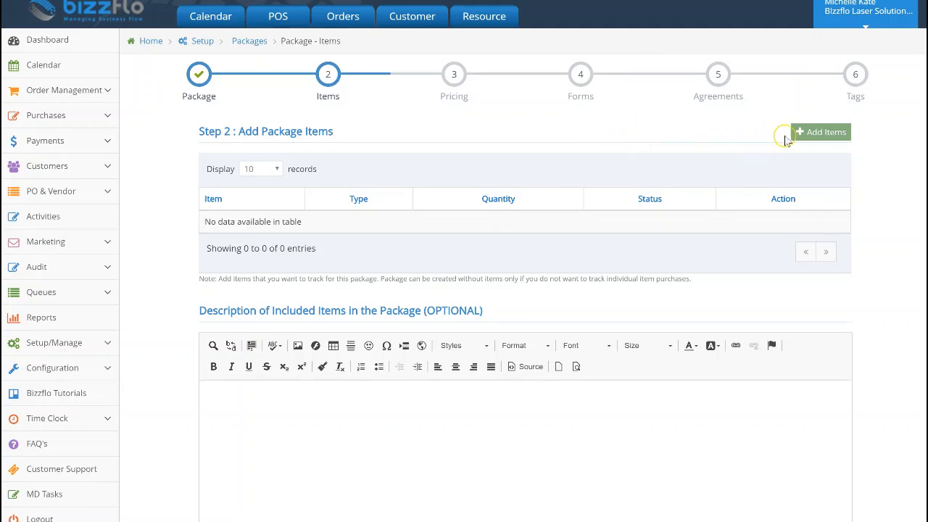
left_click(827, 138)
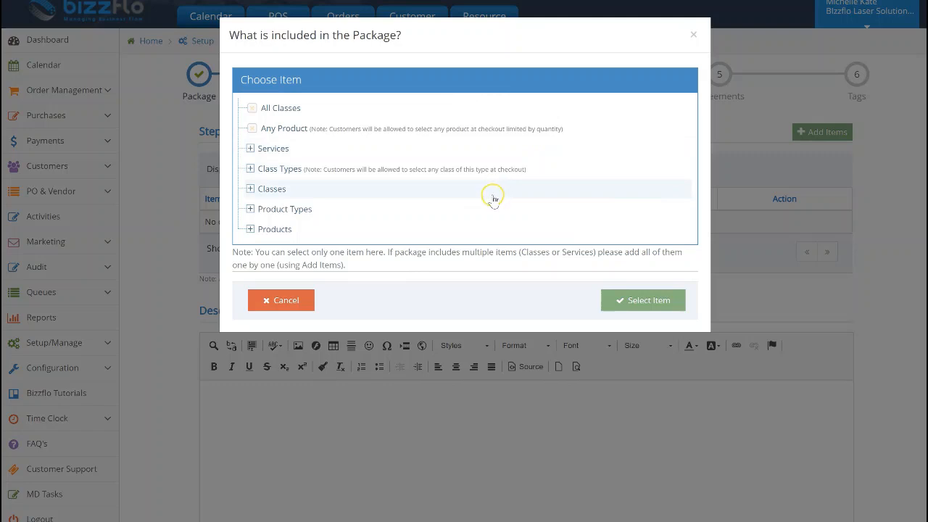
- Add the Advanced Facial with Laser service from Facials, Masks & More to the package with a quantity of 3
left_click(479, 150)
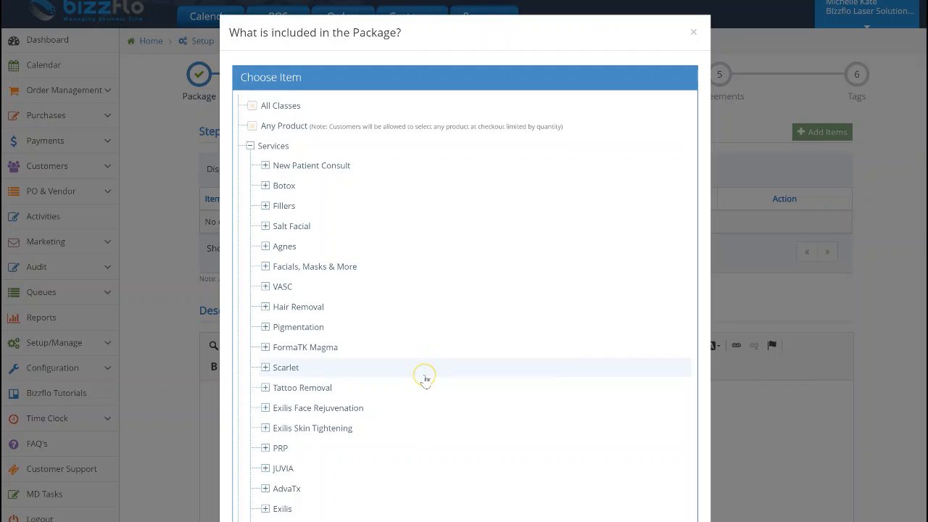
scroll(425, 377, "down", 1)
scroll(425, 380, "down", 1)
scroll(425, 380, "up", 1)
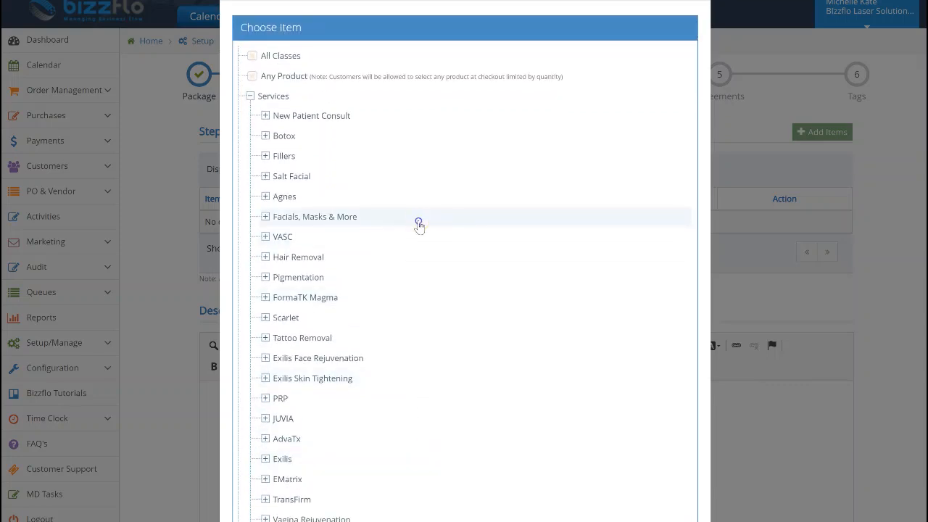
left_click(419, 222)
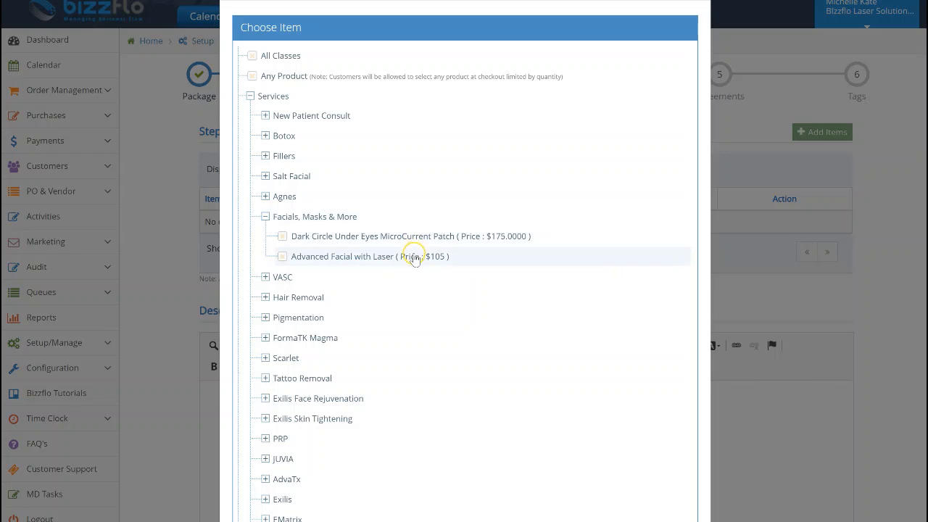
scroll(415, 259, "down", 10)
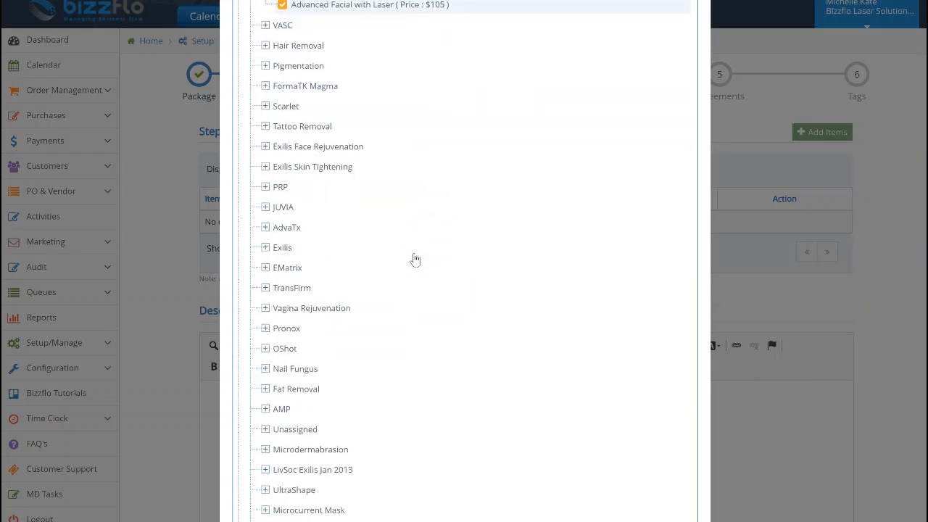
left_click(617, 483)
left_click(373, 67)
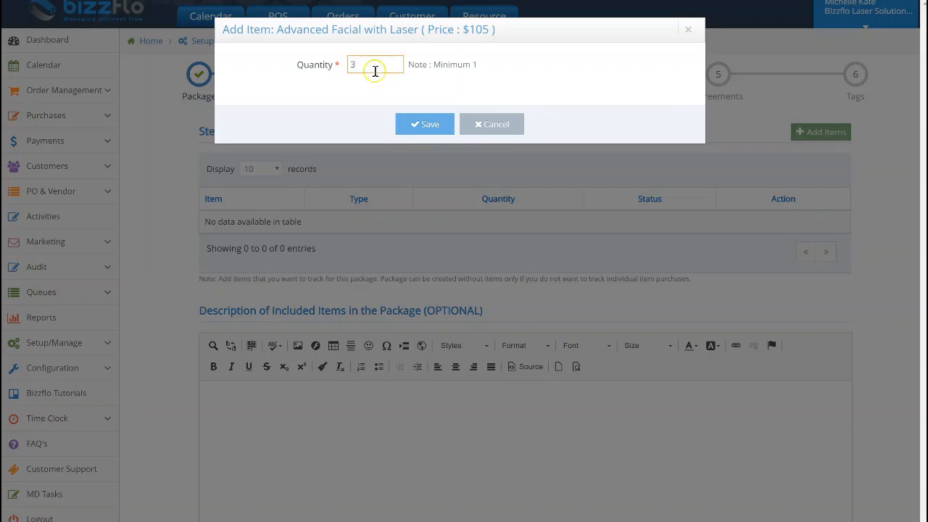
left_click(416, 125)
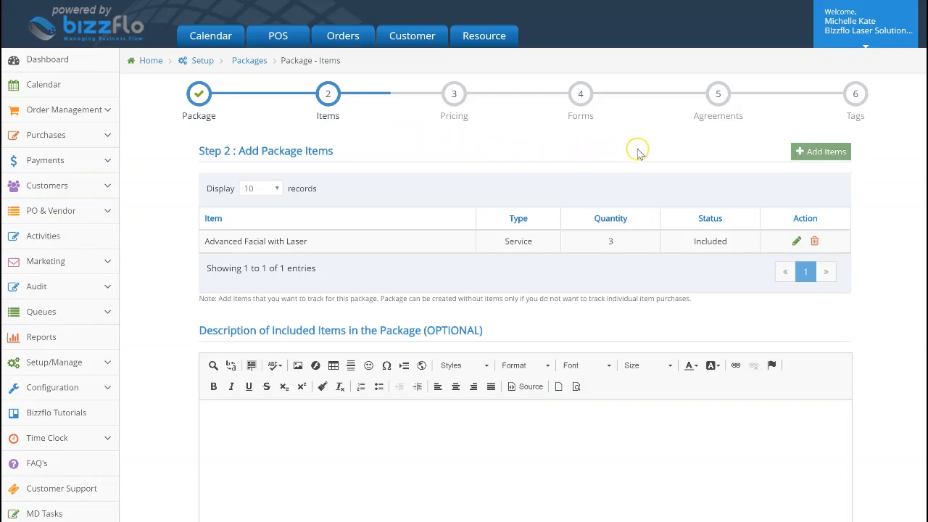
- Leave the optional description of included items empty, save the package items and continue to the pricing stage
scroll(650, 153, "down", 1)
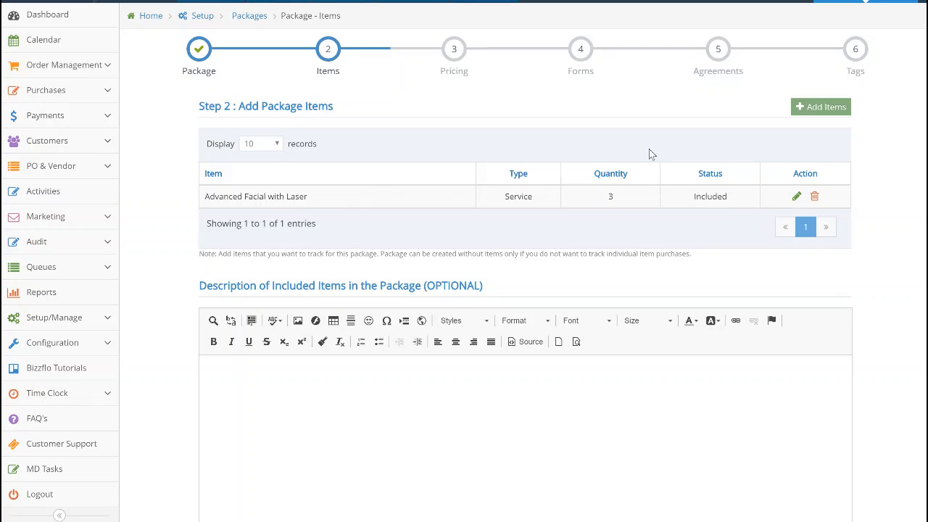
scroll(649, 154, "down", 3)
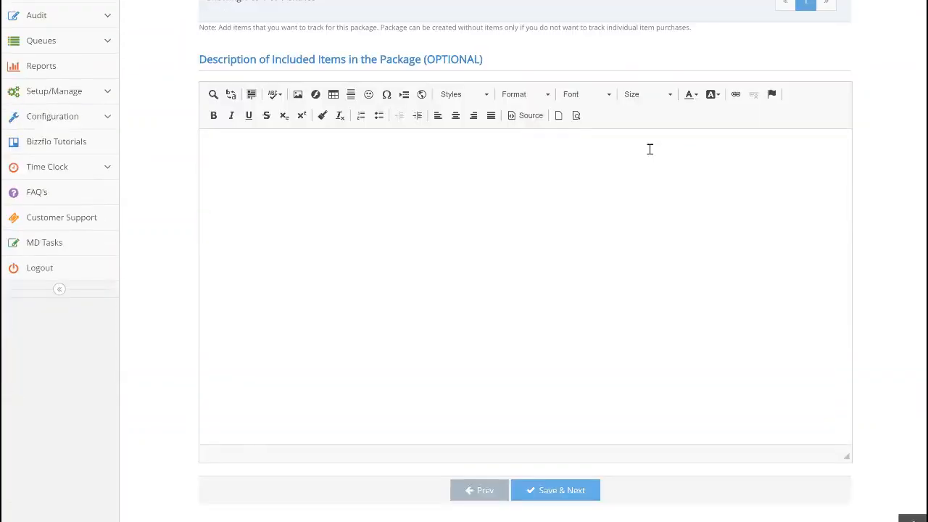
left_click(558, 480)
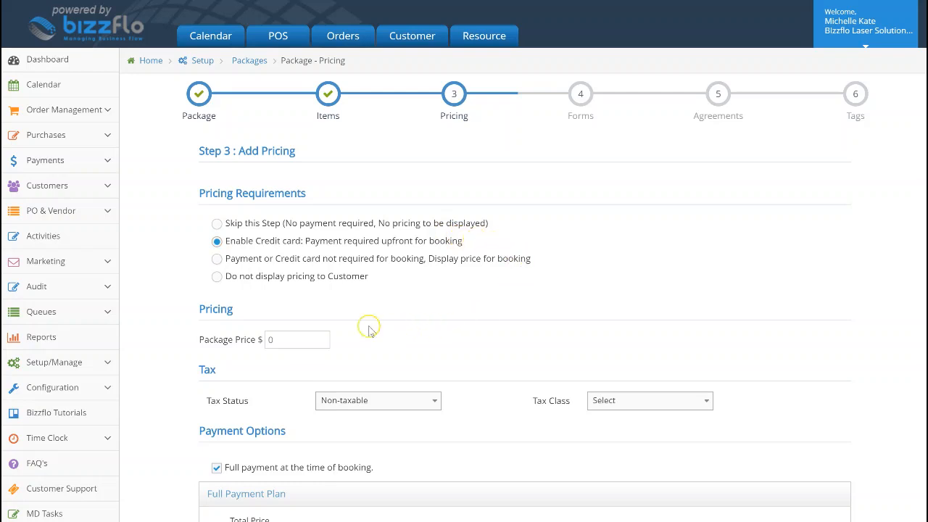
- Set the package price to $250 and choose Non-taxable as the tax status
left_click(284, 334)
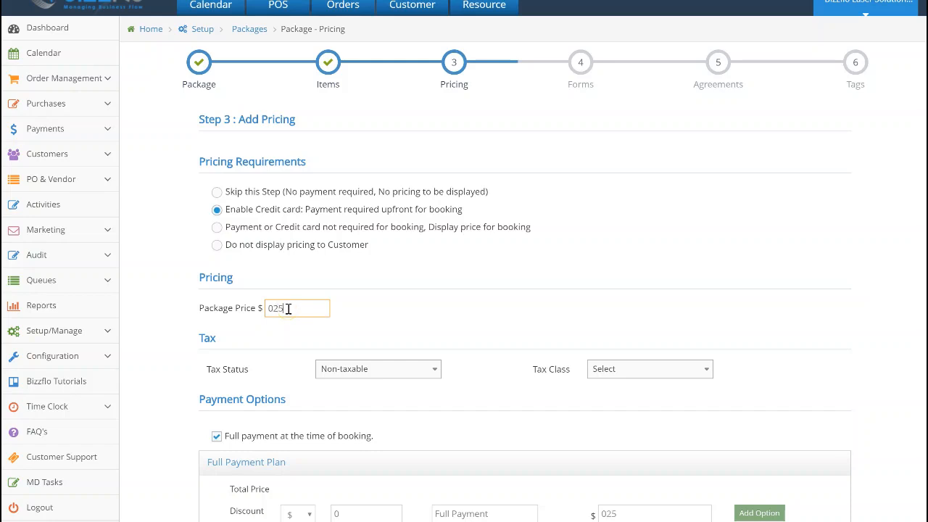
left_click(282, 309)
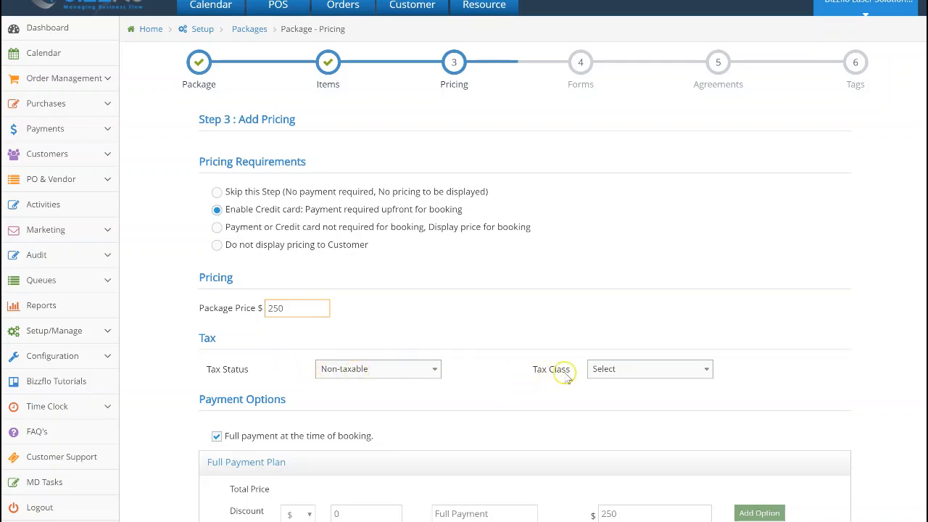
left_click(428, 369)
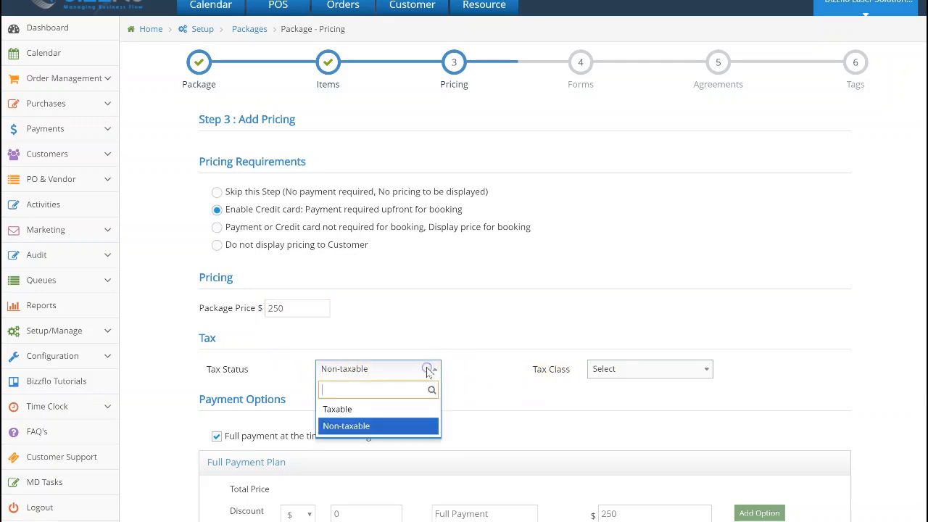
left_click(424, 425)
- Enable the Payment/Installment Plan option to examine its setup fields, and disable it again
scroll(424, 426, "down", 1)
scroll(424, 426, "down", 1)
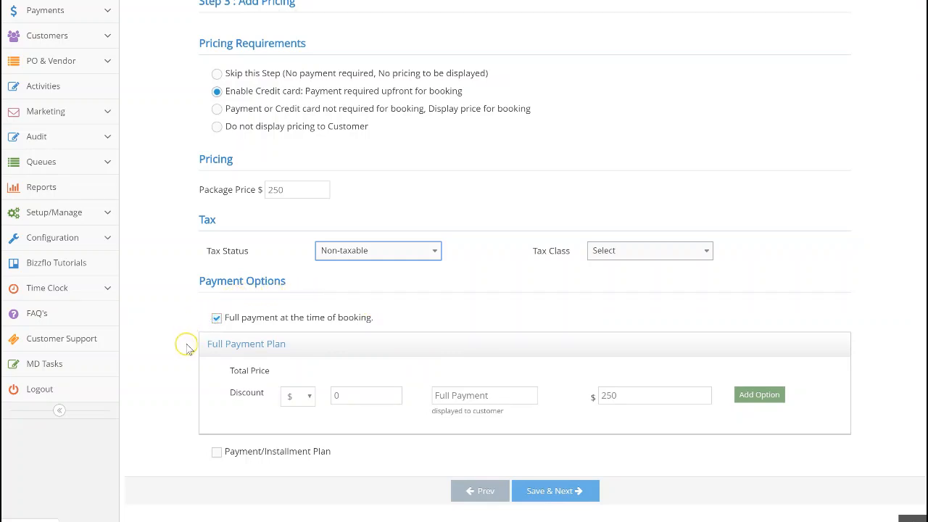
left_click(216, 452)
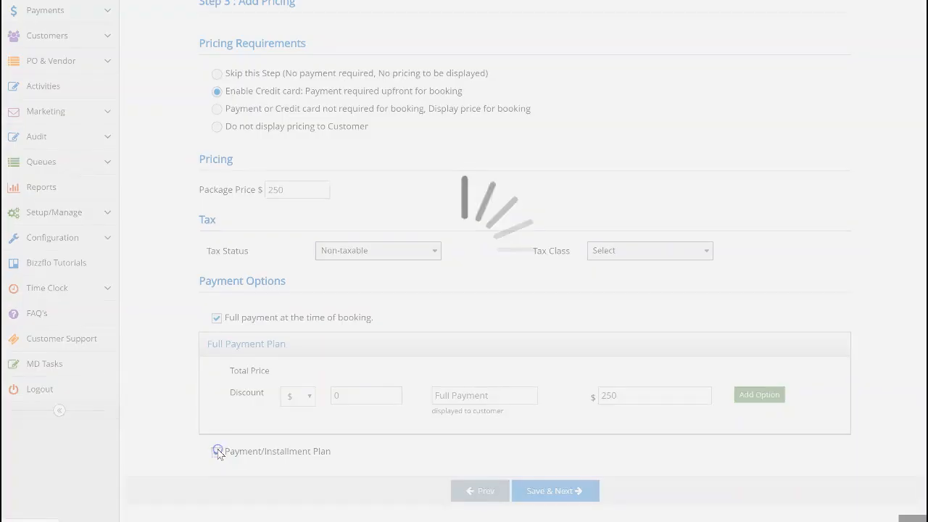
scroll(220, 454, "down", 2)
scroll(220, 454, "down", 1)
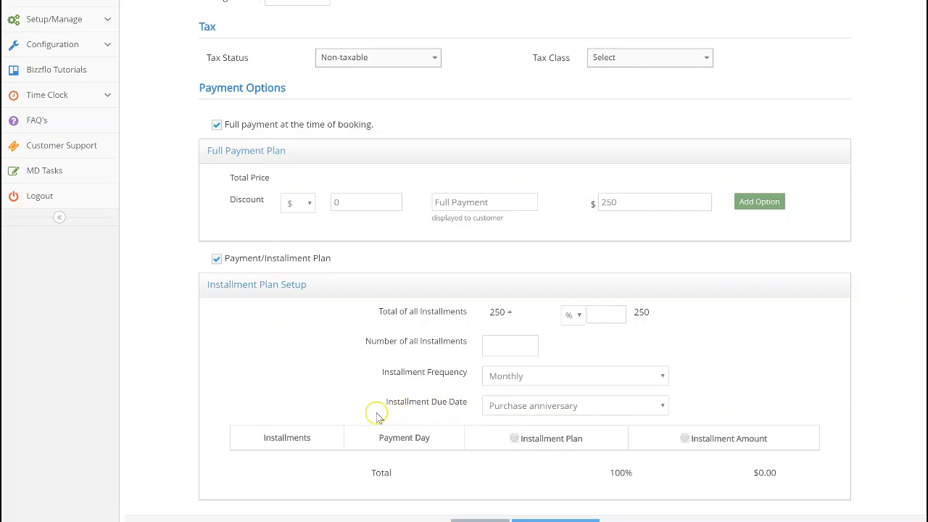
scroll(381, 418, "down", 1)
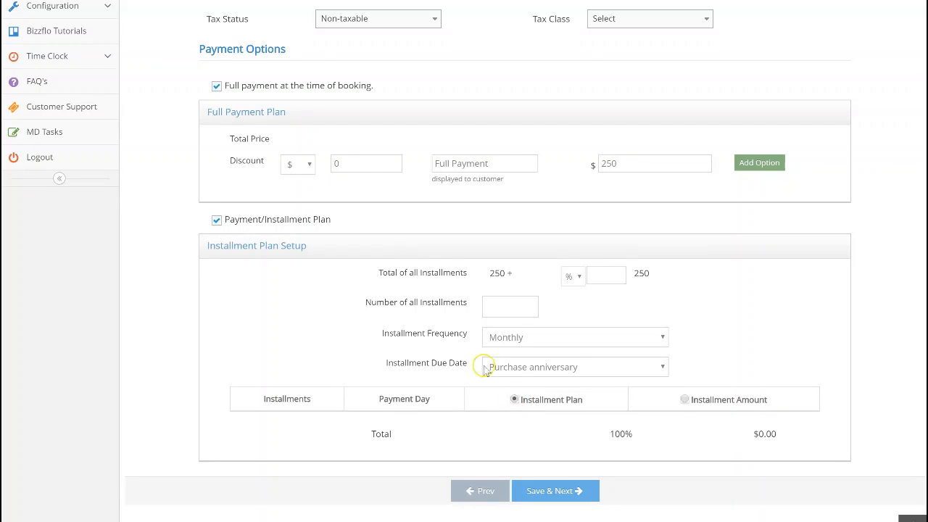
left_click(216, 220)
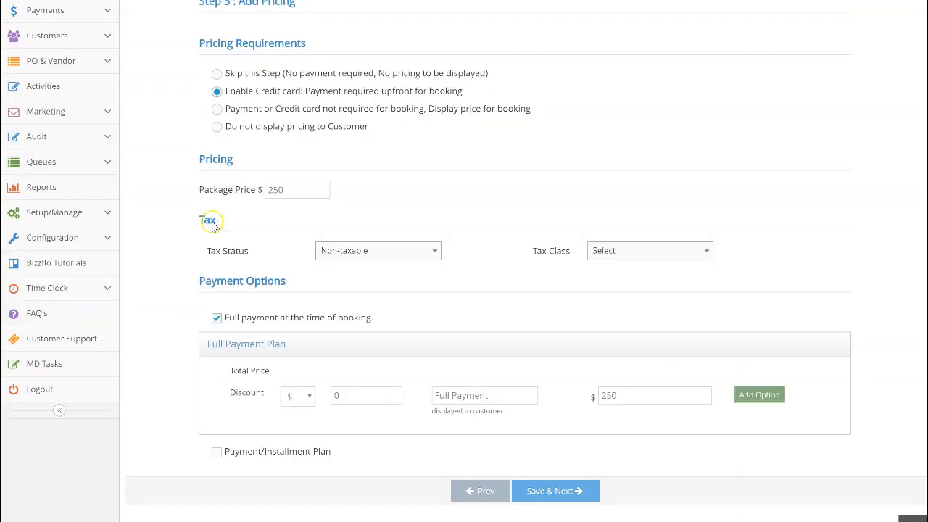
- Try a $250 discount on the full payment plan, and clear the discount again
left_click(338, 394)
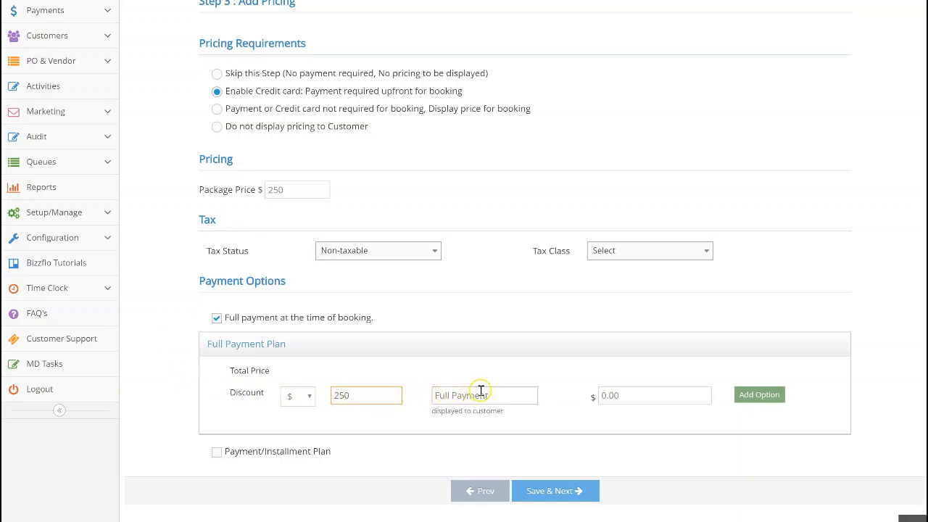
left_click(613, 397)
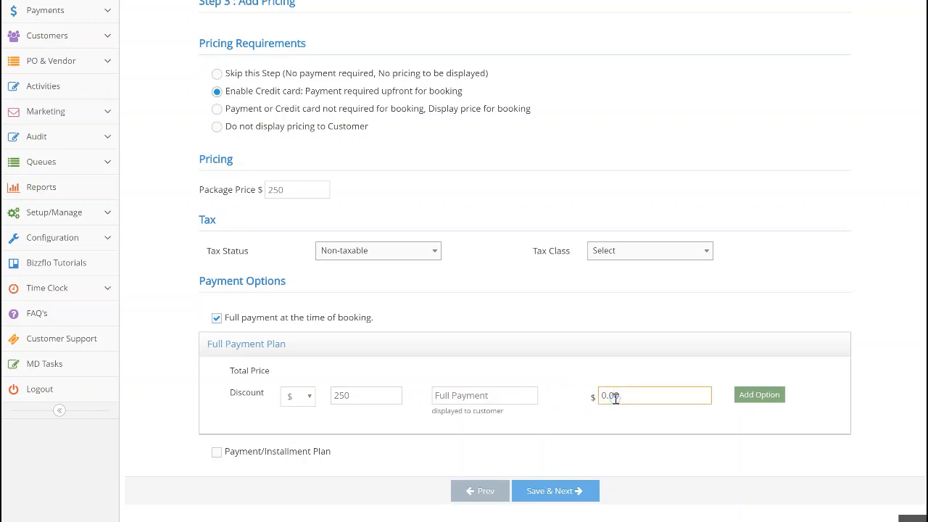
left_click(390, 392)
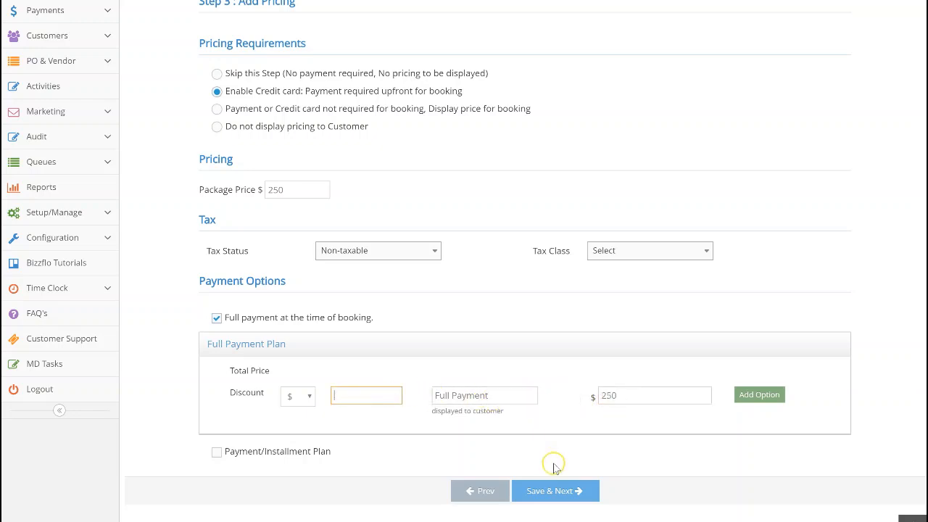
- Save the pricing and continue through the forms and agreements stages to the tags stage without adding any form or agreement
left_click(551, 491)
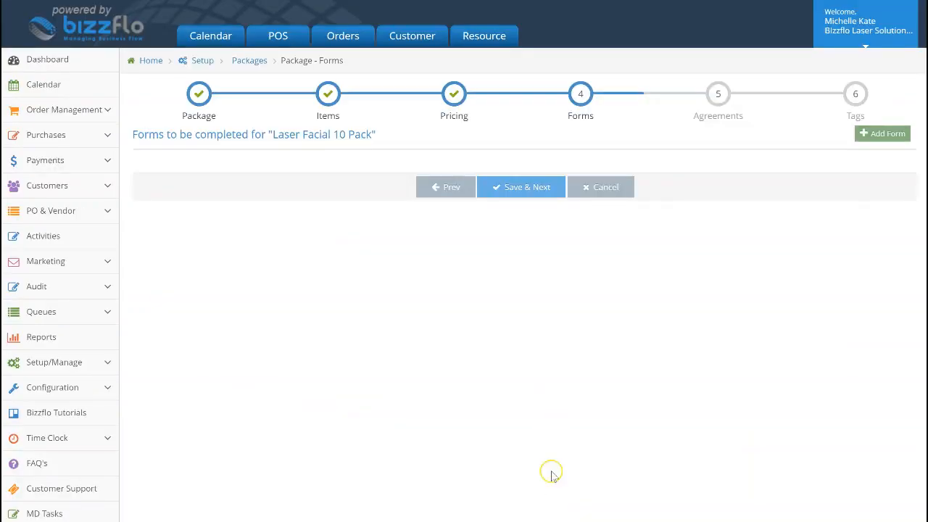
left_click(859, 137)
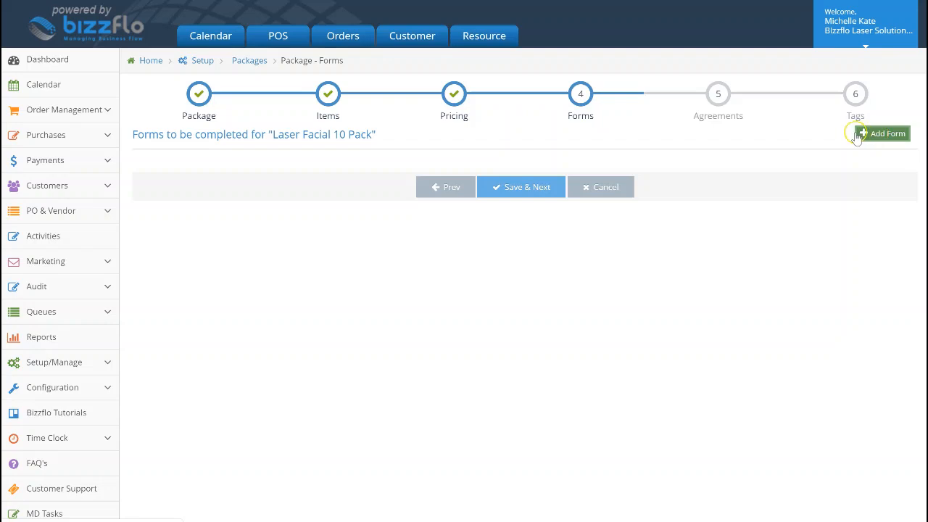
left_click(537, 189)
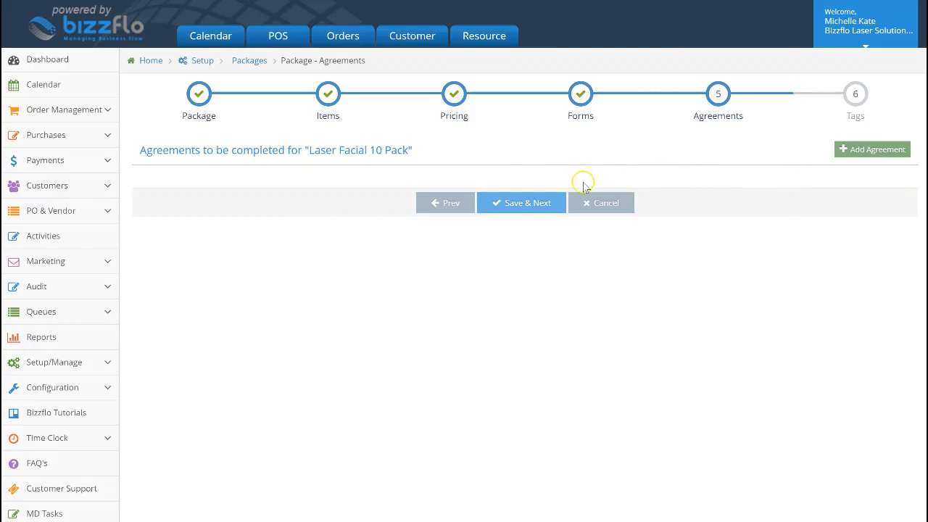
left_click(549, 206)
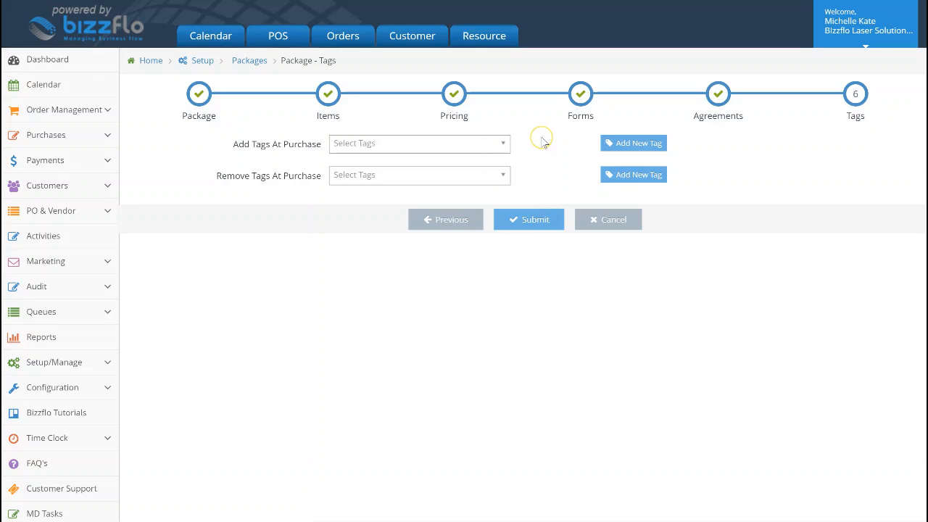
- Look through the tags available at purchase and the new tag form without choosing any, and submit the package
left_click(499, 145)
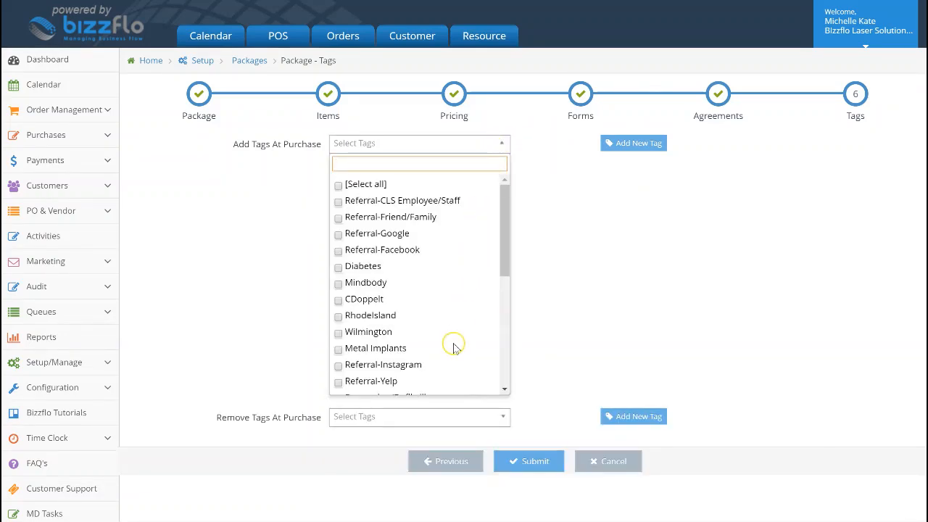
scroll(454, 348, "down", 1)
scroll(454, 348, "down", 5)
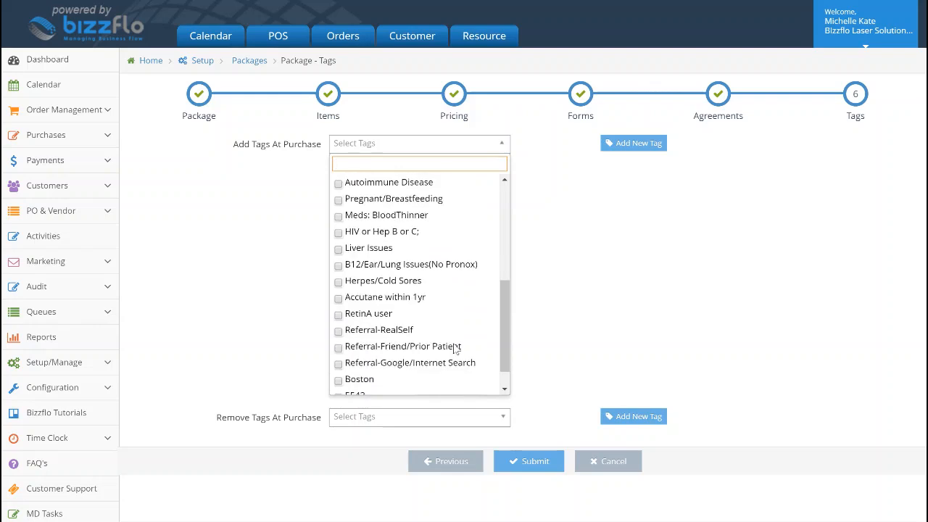
left_click(576, 301)
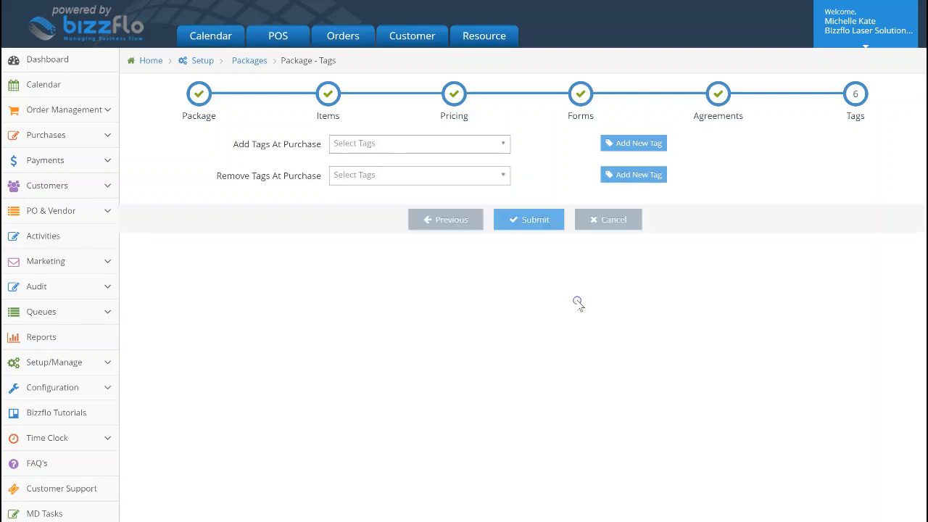
left_click(618, 148)
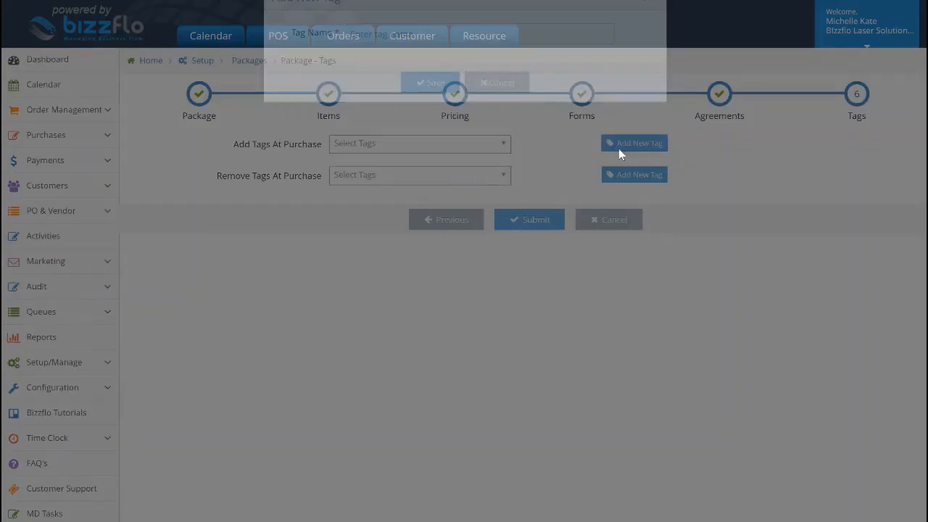
left_click(519, 116)
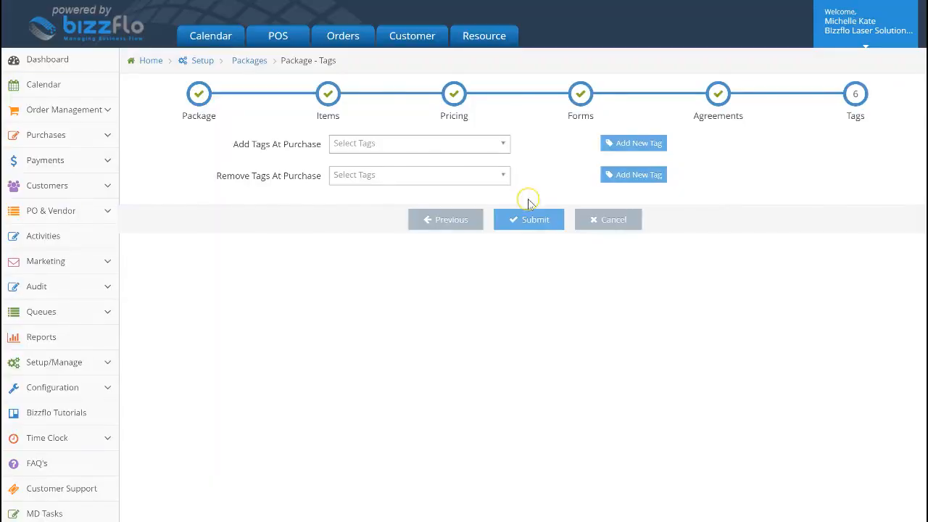
left_click(528, 218)
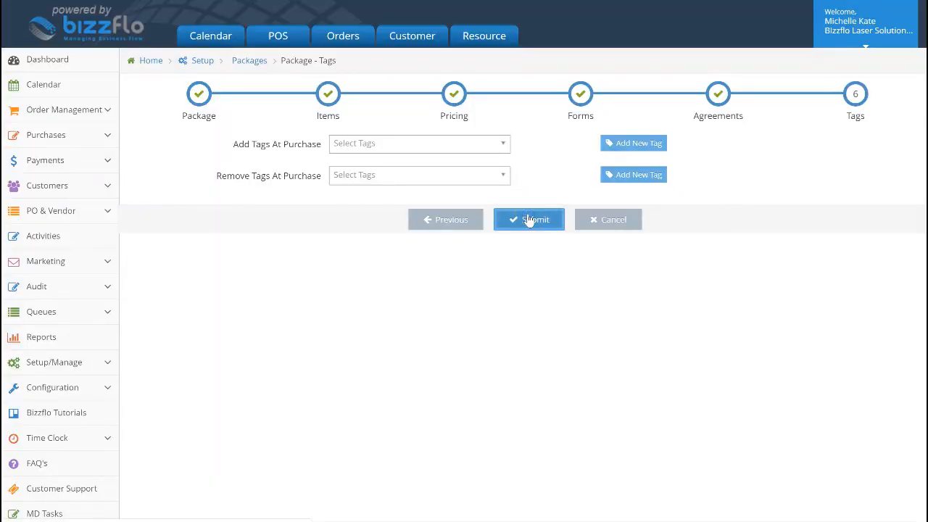